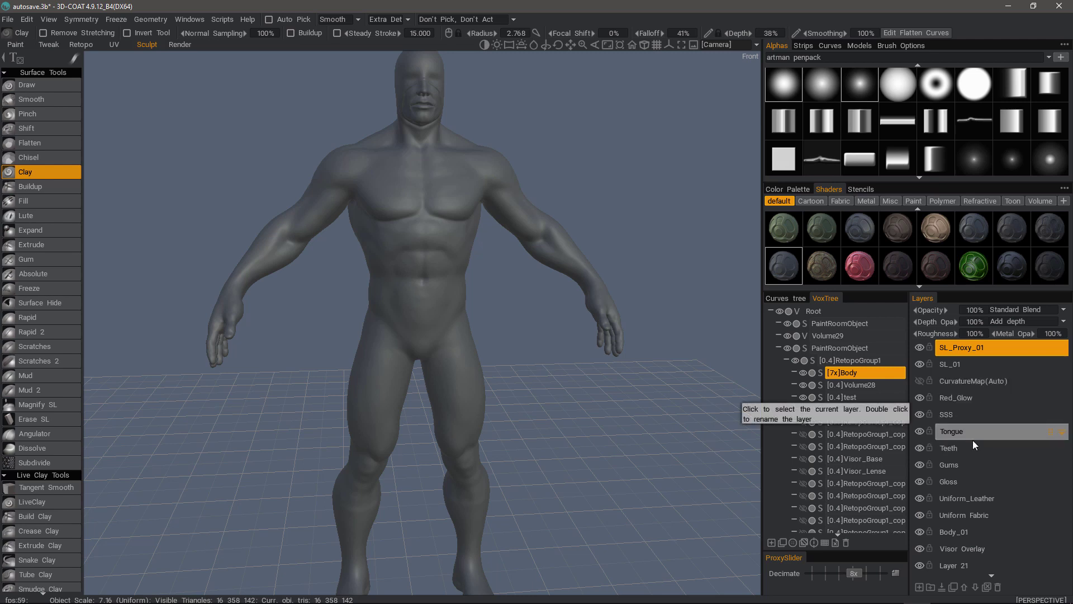
Step: Make SL_Proxy_01 the active sculpt layer in the Layers panel
left_click(945, 347)
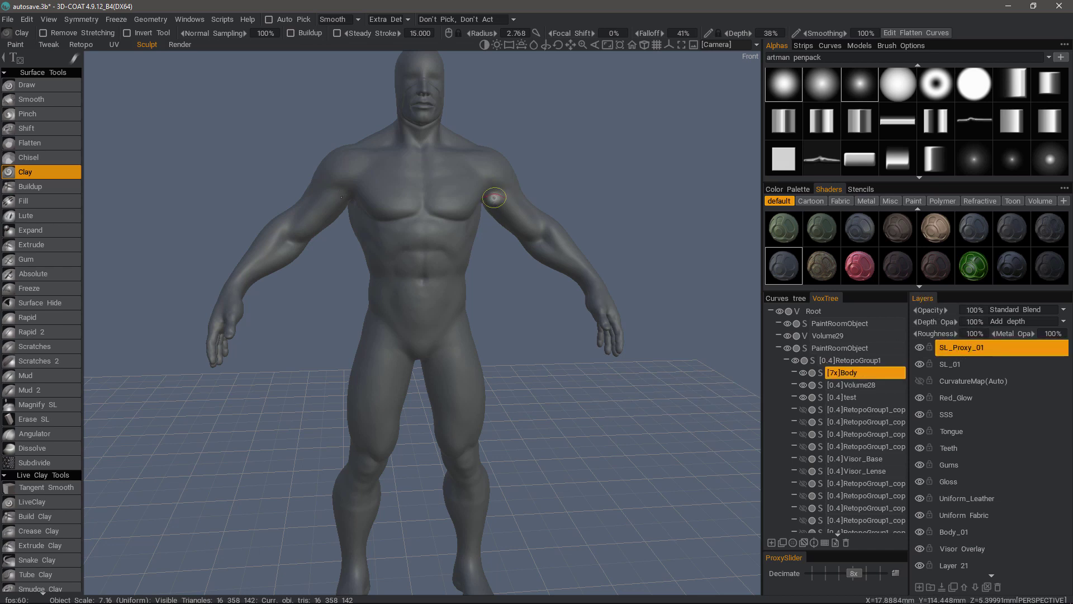
left_click(965, 350)
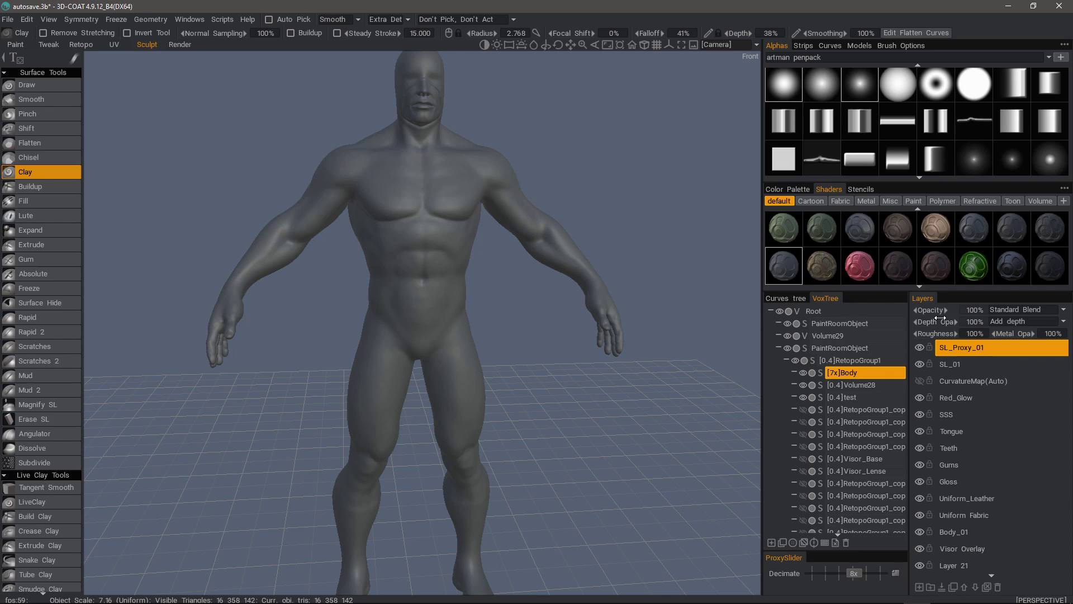
left_click(16, 47)
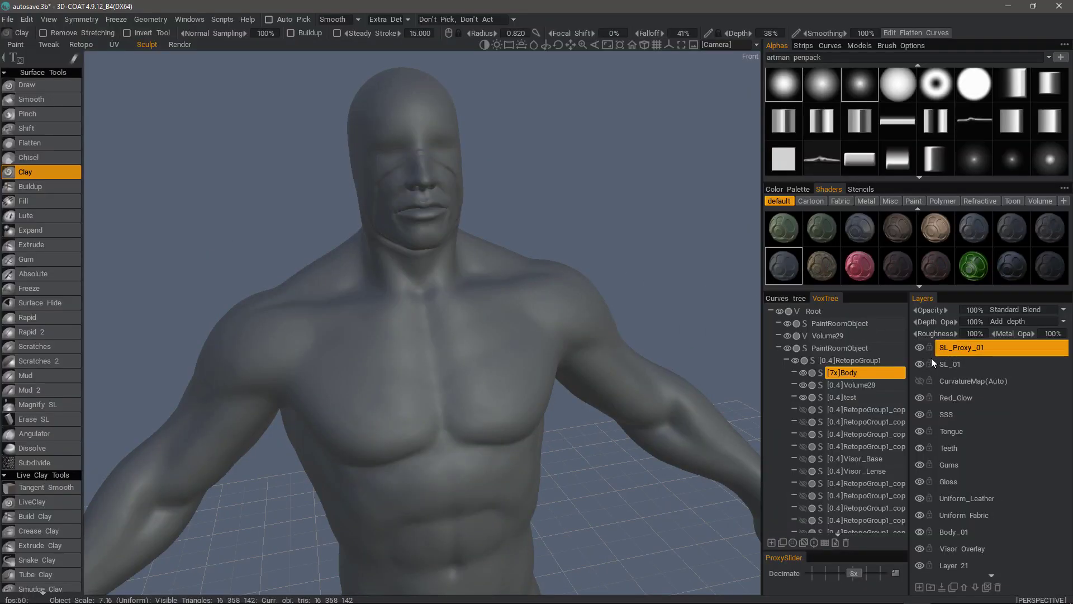
Step: Pull back to the whole figure and hide, then show, the SL_Proxy_01 layer to compare
scroll(656, 299, "down", 5)
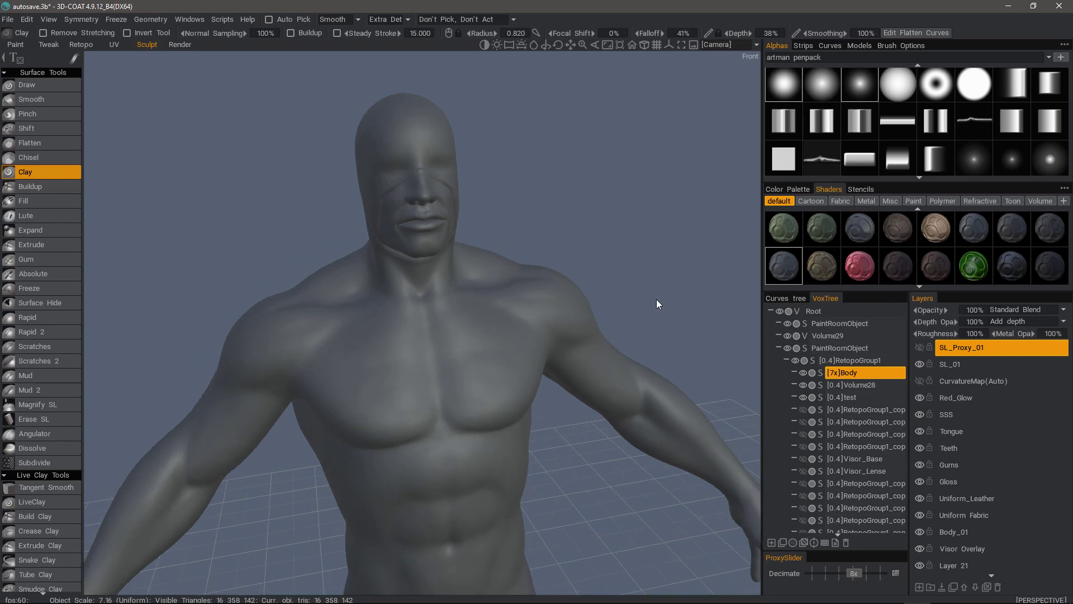
left_click_drag(654, 298, 703, 292)
left_click(919, 347)
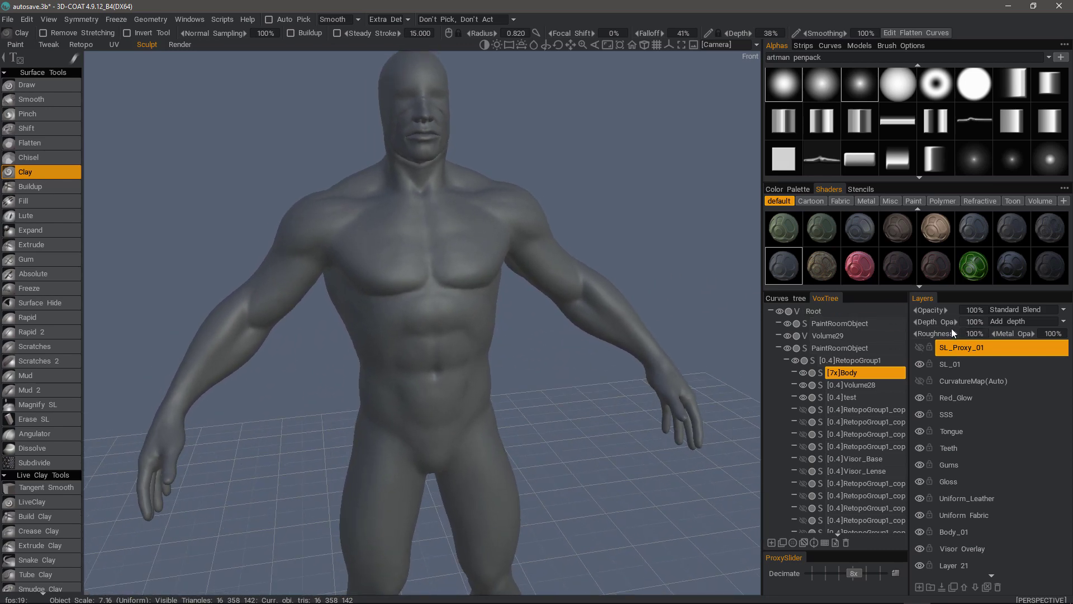
left_click(919, 347)
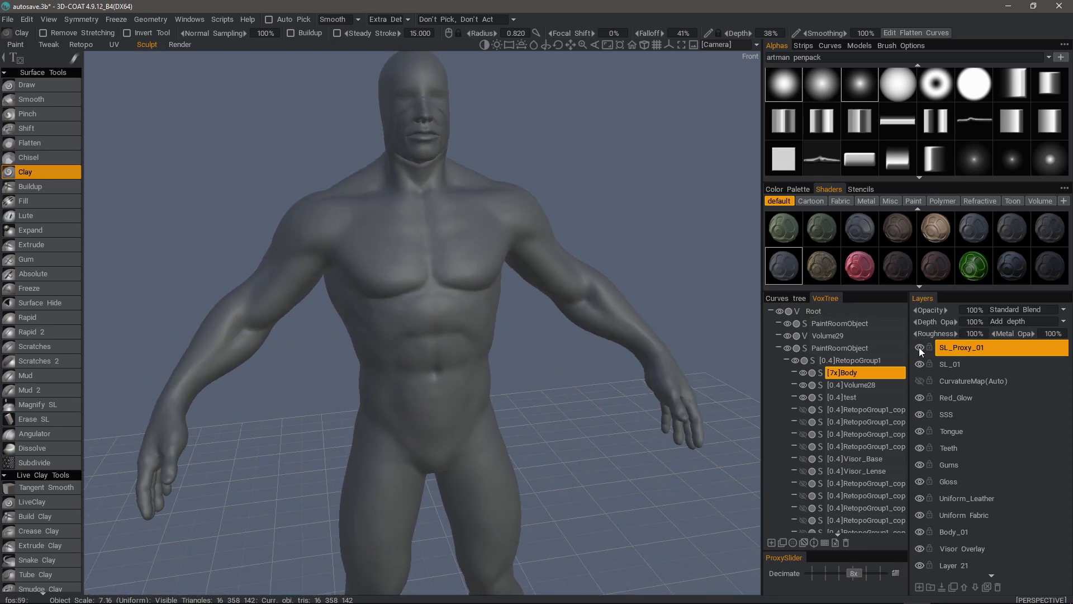
Step: Set SL_Proxy_01 depth opacity to 50, then reopen its depth opacity field
left_click(944, 322)
type("50")
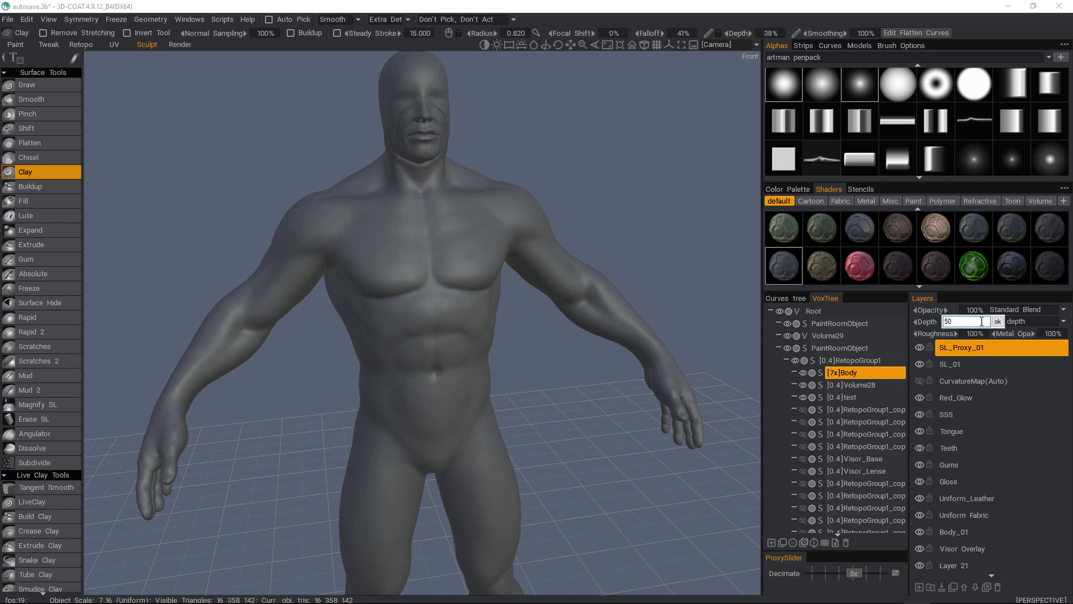
key("Return")
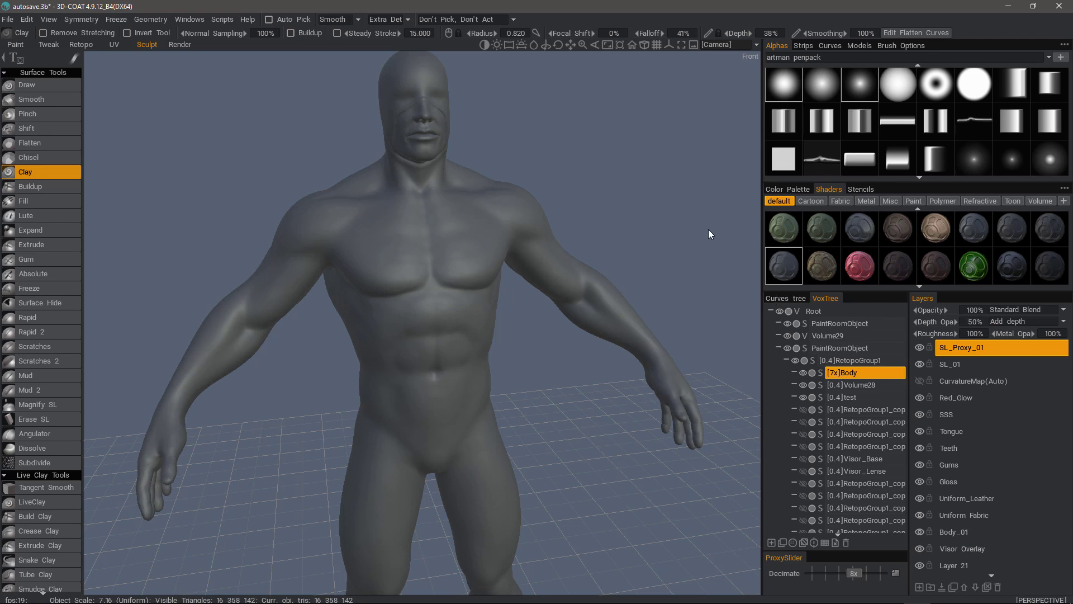
left_click(972, 349)
left_click(975, 323)
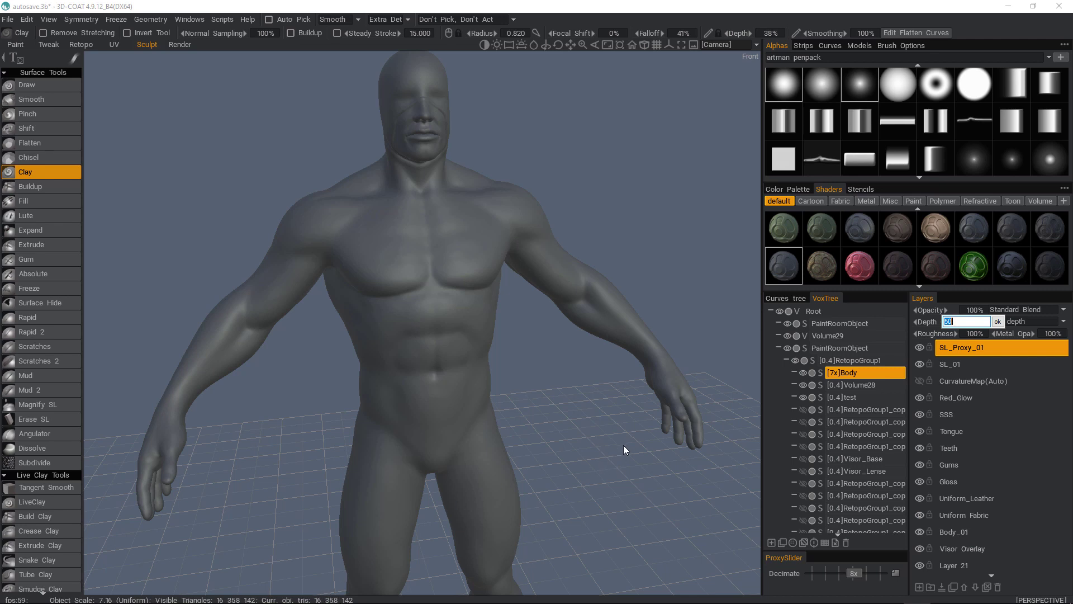
Step: Confirm SL_Proxy_01 depth opacity of 100 and lower the [7x]Body proxy decimation from 8x to 4x
type("100")
left_click(992, 321)
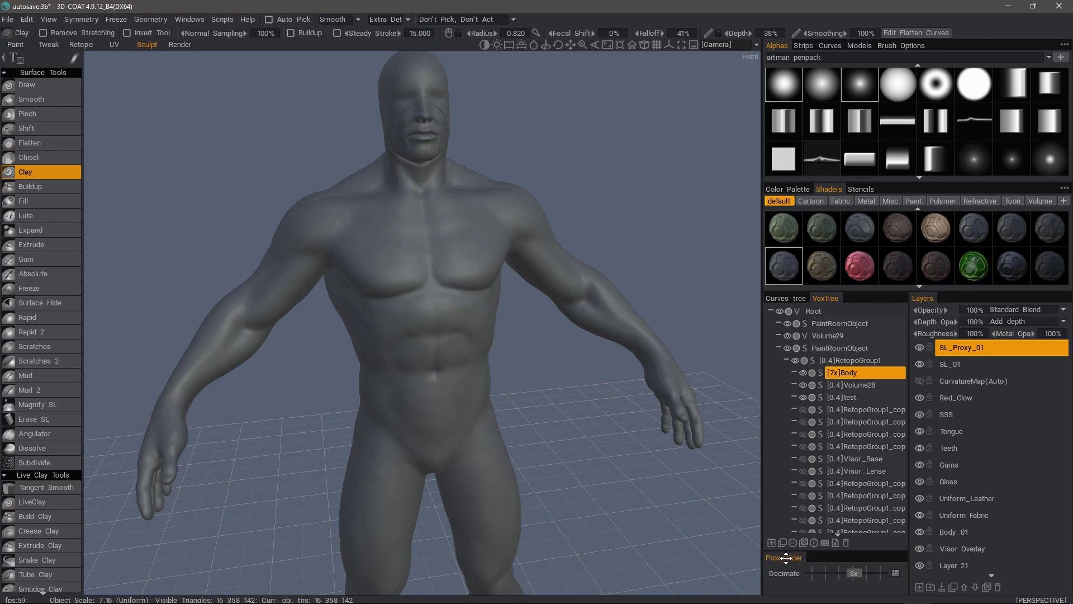
left_click_drag(195, 229, 244, 242)
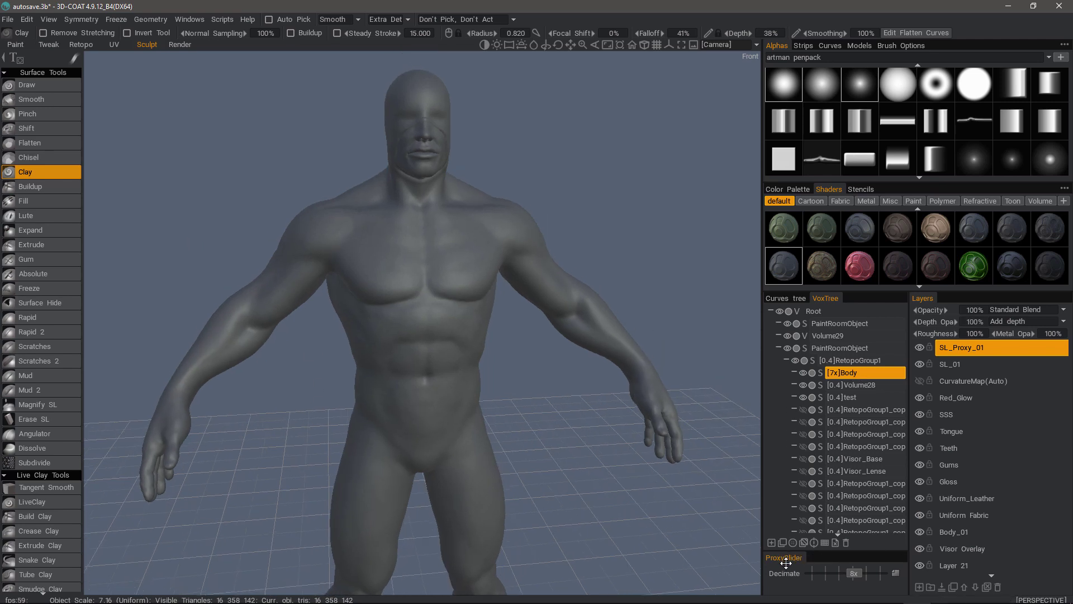
left_click(857, 373)
left_click_drag(854, 575, 828, 573)
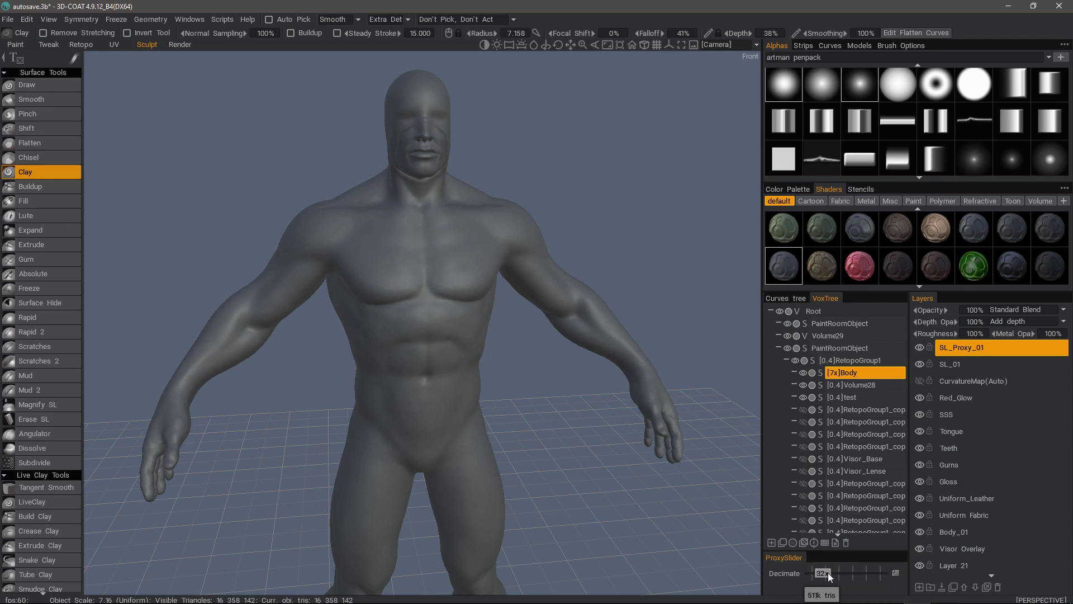
Step: Switch the Body proxy to Reduce at x2 and shrink the brush radius to 4.615
left_click(783, 575)
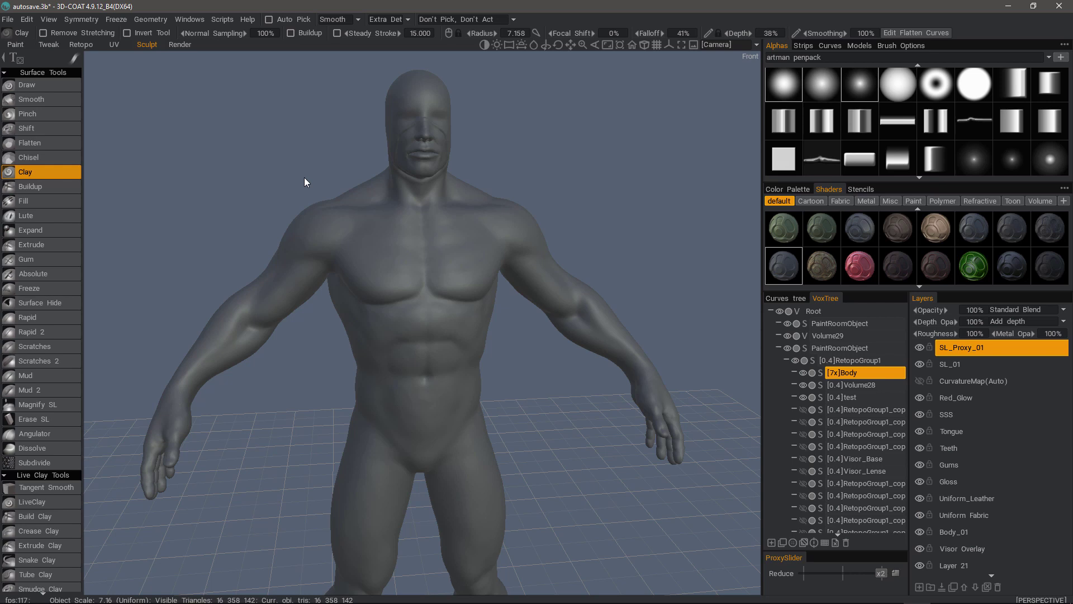
key("bracketleft")
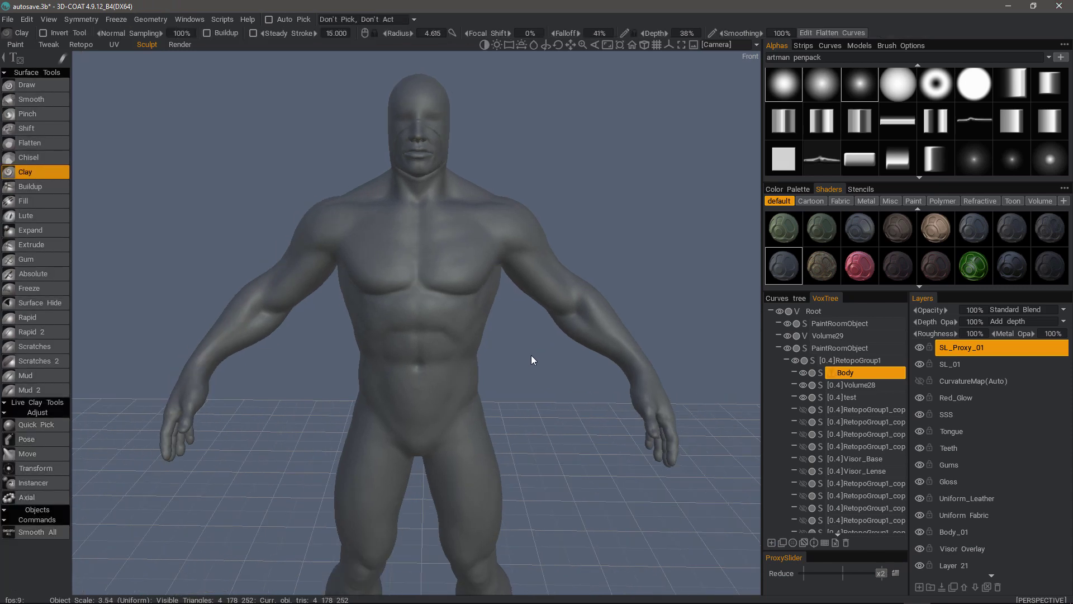
Step: Show the wireframe and orbit around the face, jaw and neck, shrinking the brush for detail
left_click_drag(531, 354, 532, 354)
middle_click_drag(532, 355, 530, 381)
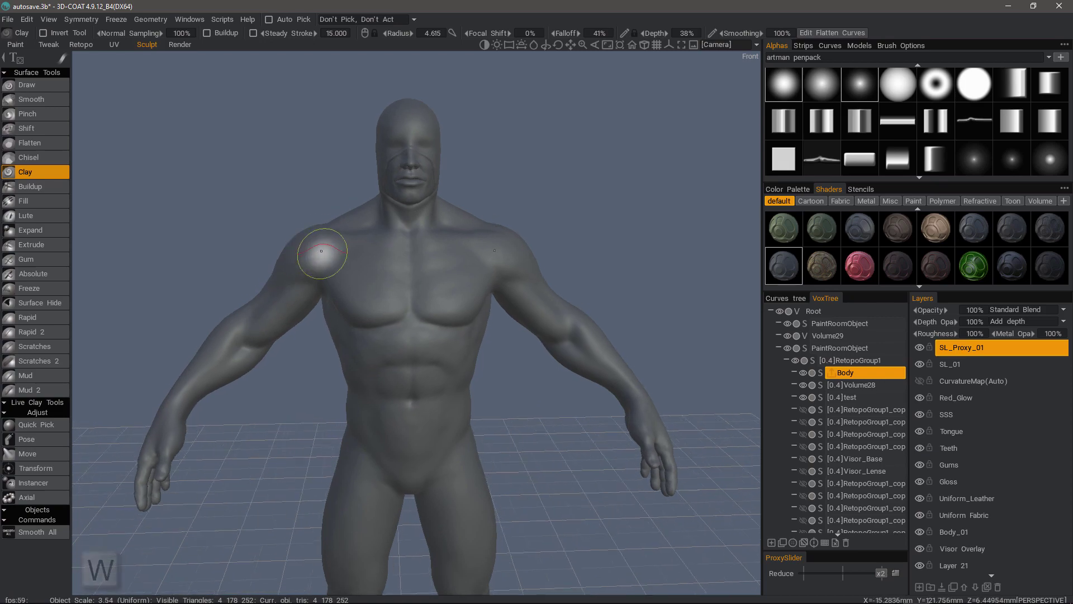
key("w")
scroll(316, 261, "up", 8)
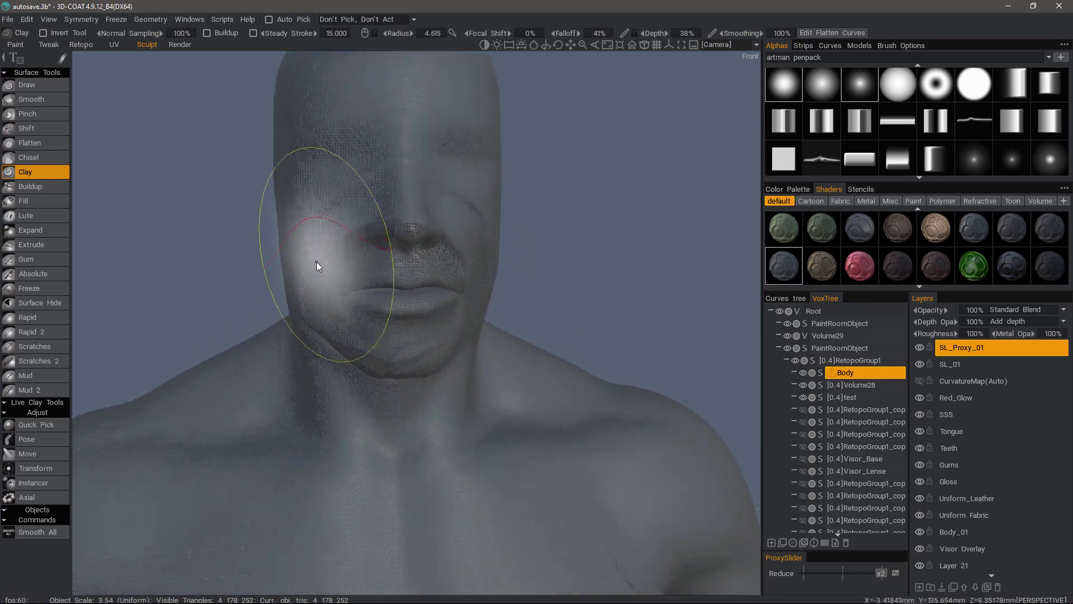
scroll(316, 262, "up", 4)
left_click_drag(316, 262, 531, 275, "alt")
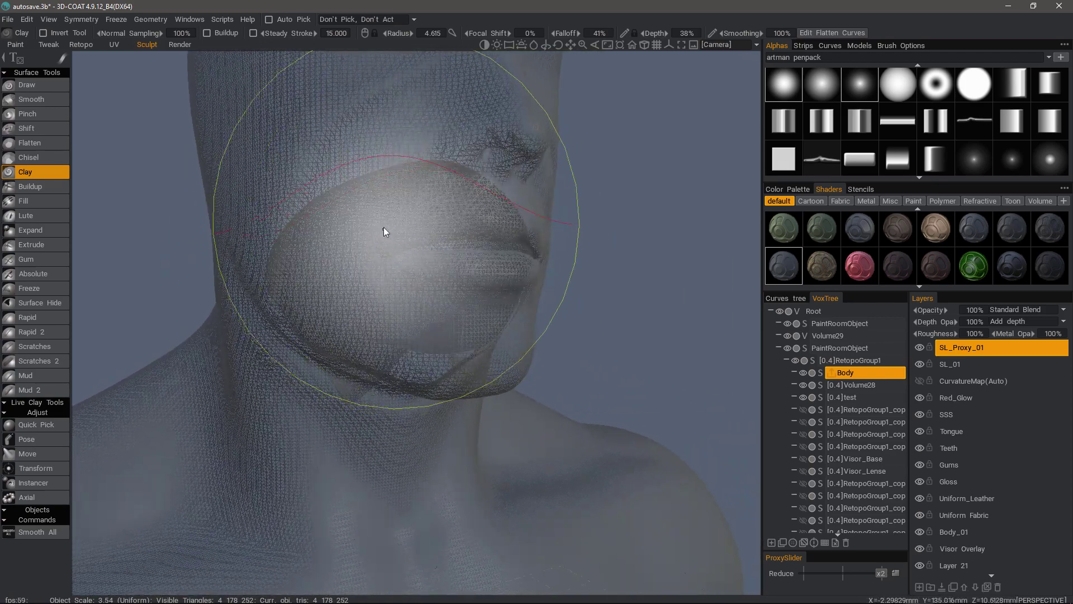
right_click_drag(383, 227, 249, 224)
left_click_drag(249, 223, 264, 220, "alt")
right_click_drag(376, 223, 338, 215)
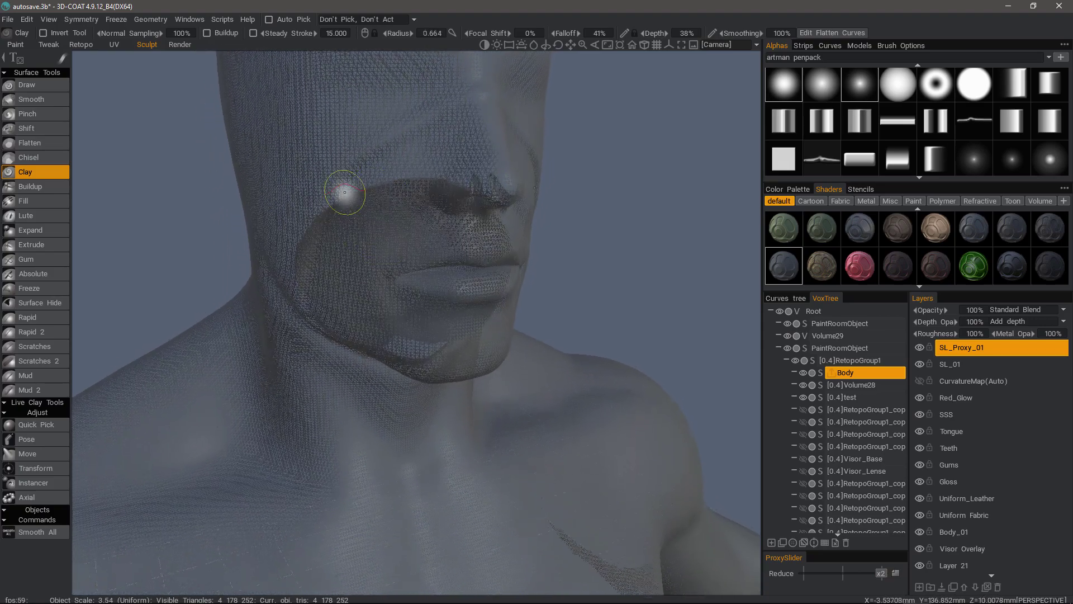
left_click_drag(345, 192, 388, 139, "alt")
mouse_move(316, 358)
left_mouse_down("alt")
mouse_move(330, 314)
mouse_move(340, 327)
left_mouse_up("alt")
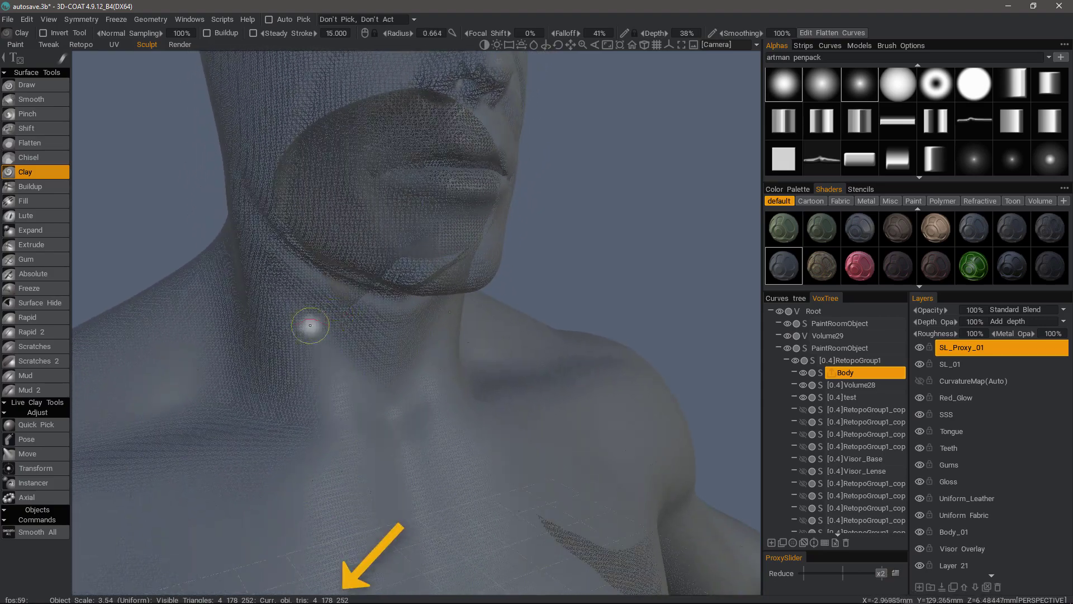
scroll(311, 335, "down", 4)
Step: Zoom out to the torso, pick the Move tool and undo the trial shoulder stroke
middle_click_drag(312, 384, 307, 285, "alt")
right_click_drag(314, 402, 359, 402)
scroll(358, 402, "down", 3)
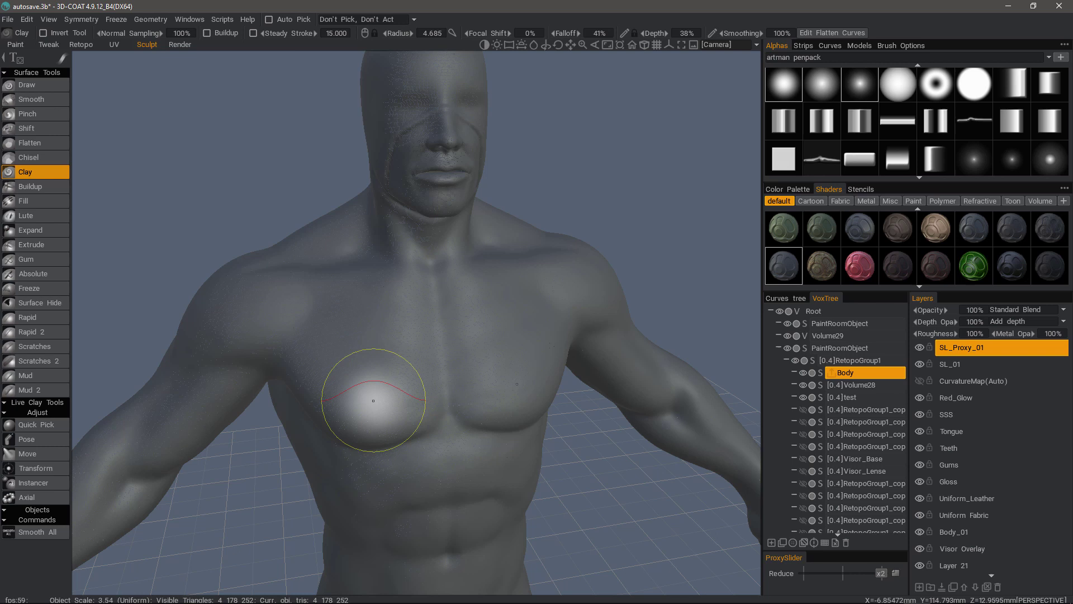
left_click_drag(373, 400, 347, 387, "alt")
left_click(47, 453)
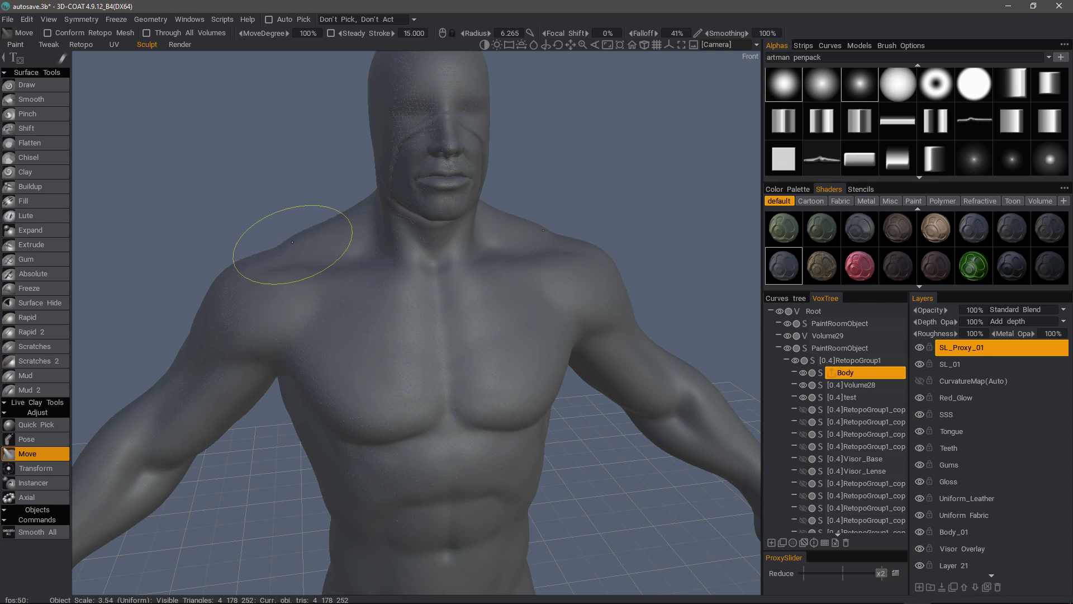
key("ctrl+z")
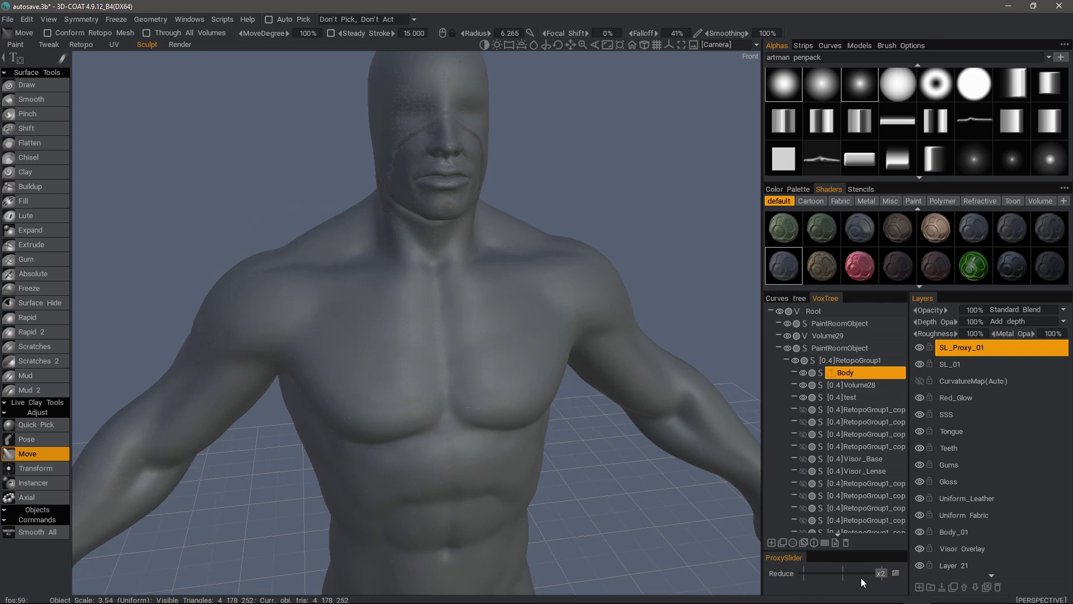
Step: Add Layer 32, make it current, and reduce the Body proxy from x2 to x4 (~1022k triangles)
left_click(919, 587)
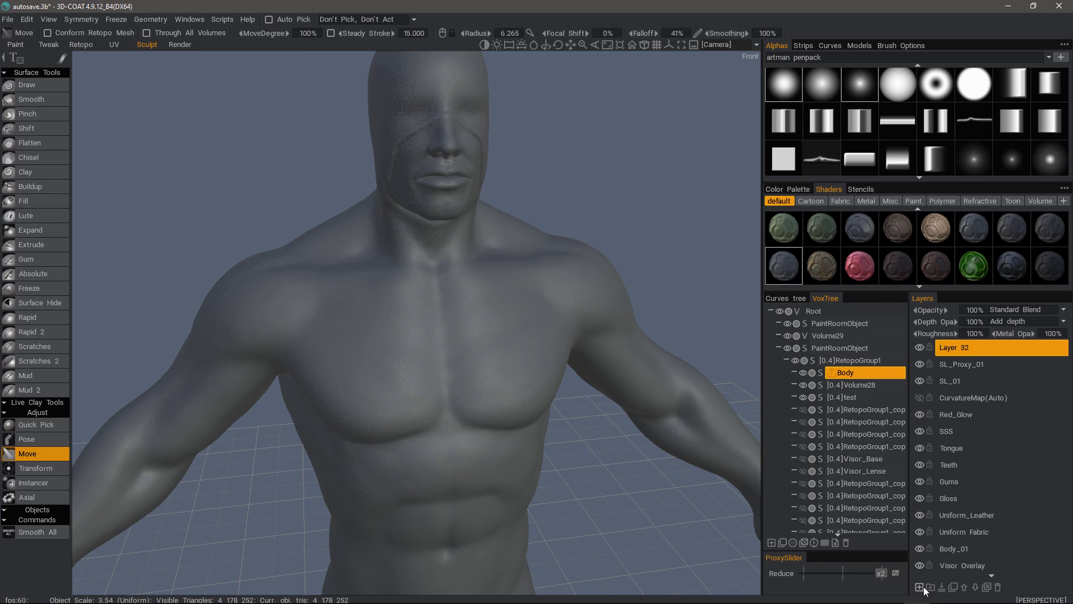
left_click(944, 352)
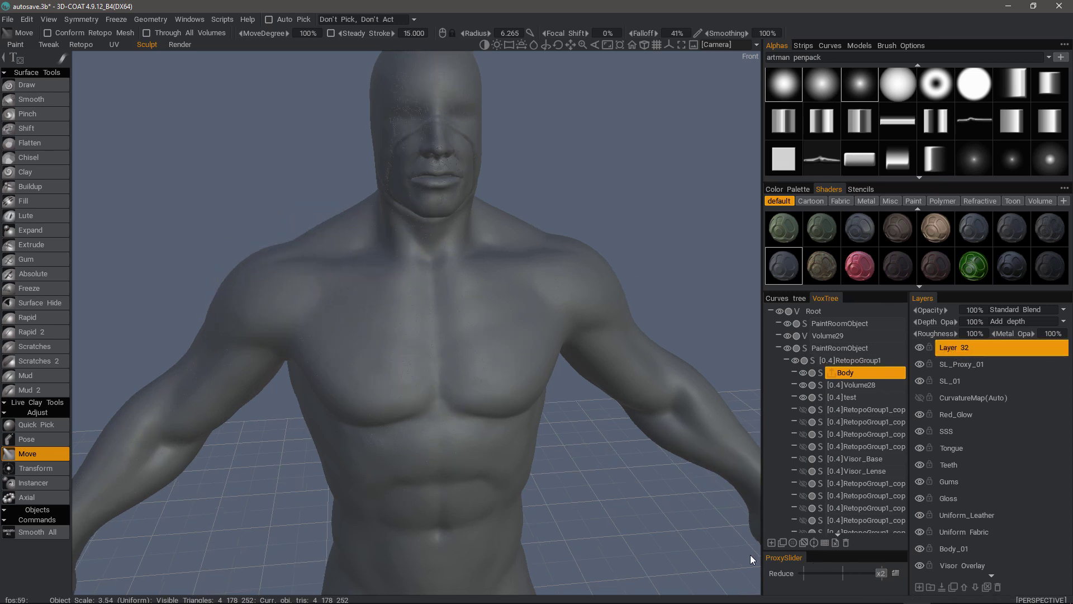
left_click(881, 573)
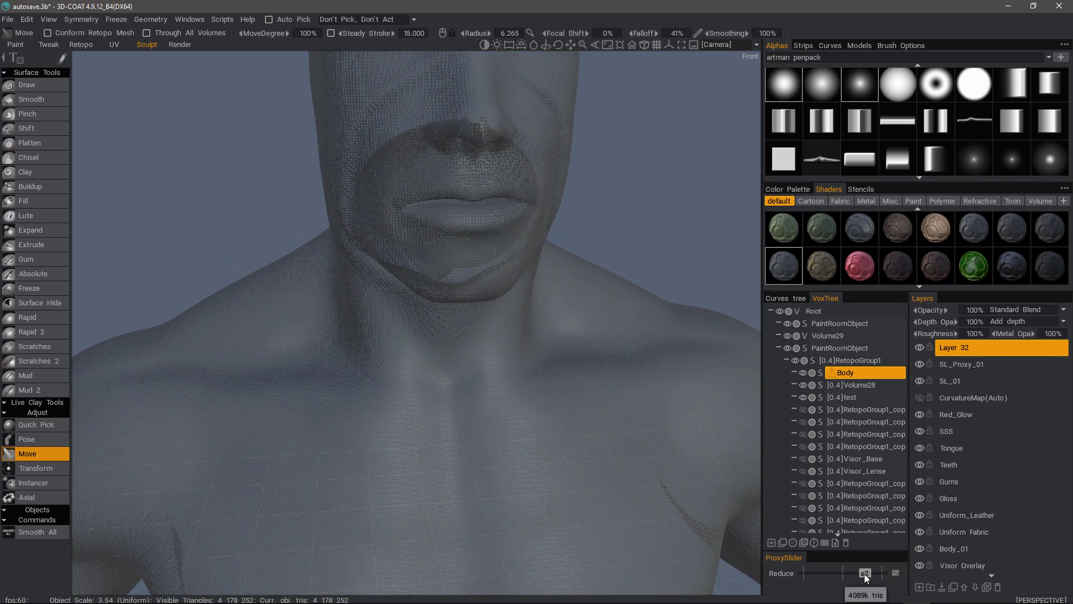
left_click_drag(864, 573, 853, 573)
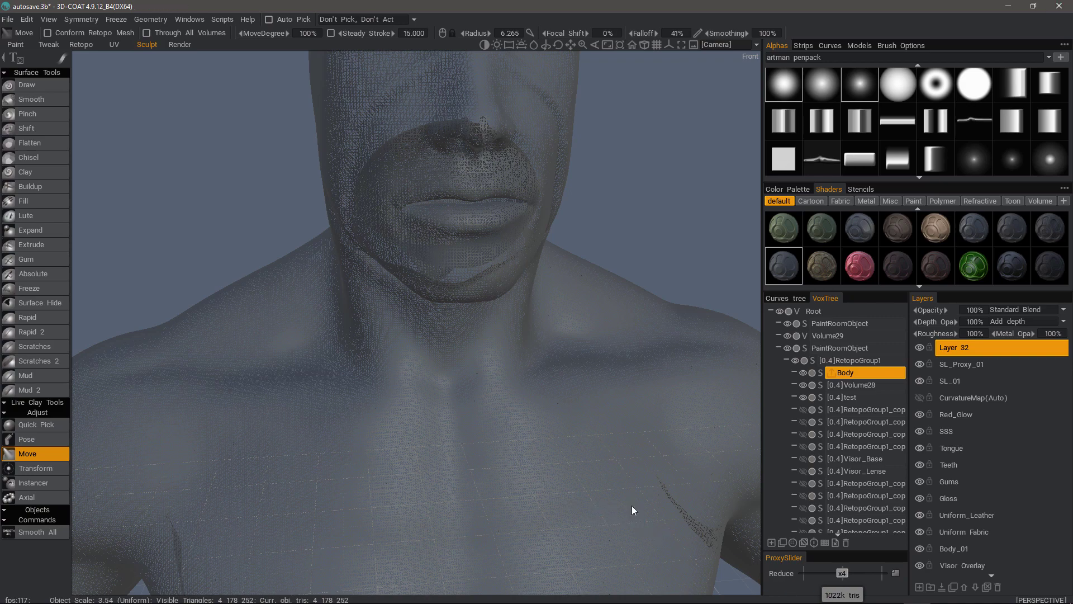
Step: Resize the Move brush, set MoveDegree to 49%, and drag to reshape the left shoulder
mouse_move(625, 464)
right_mouse_down()
mouse_move(590, 458)
mouse_move(601, 450)
right_mouse_up()
mouse_move(582, 440)
left_mouse_down("alt")
mouse_move(538, 437)
mouse_move(546, 434)
mouse_move(560, 448)
mouse_move(494, 453)
mouse_move(424, 442)
left_mouse_up("alt")
right_click_drag(425, 441, 335, 407, "alt")
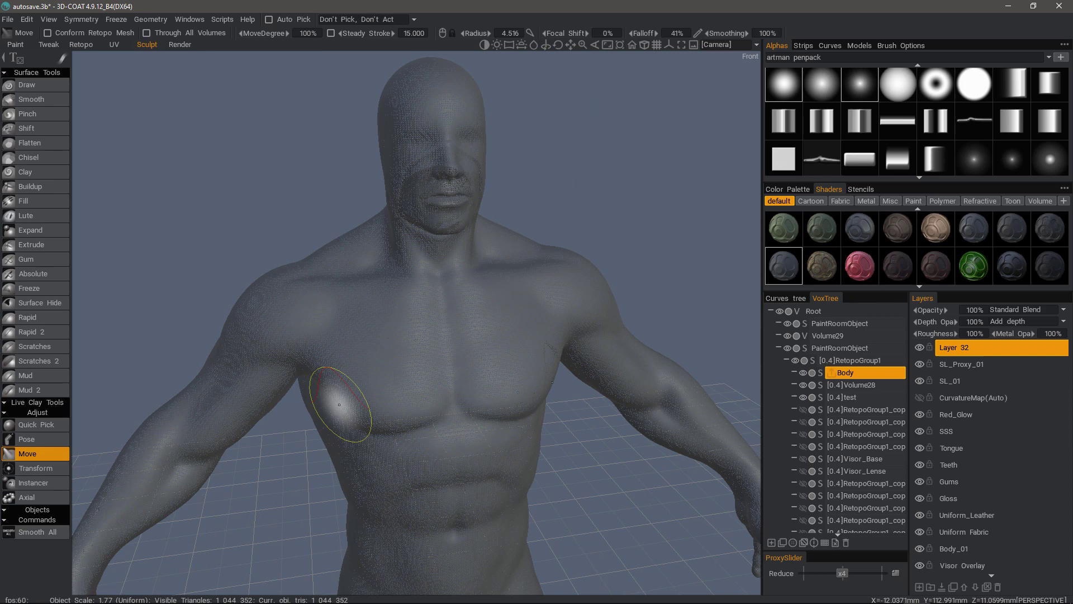
left_click_drag(335, 408, 352, 424, "alt")
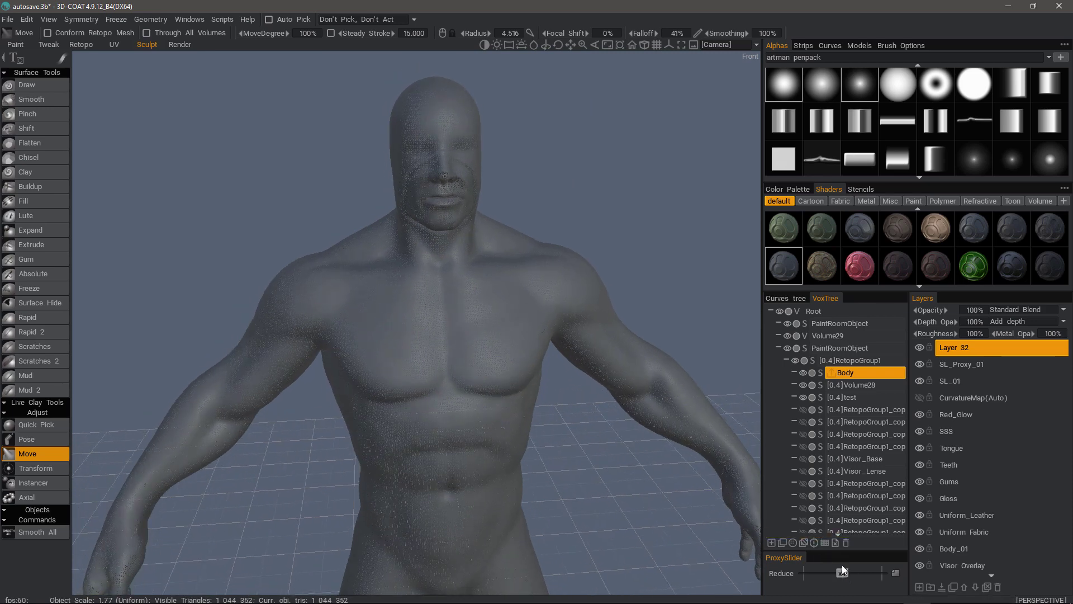
left_click_drag(227, 307, 285, 263, "alt")
right_click_drag(348, 247, 361, 246)
left_click_drag(347, 247, 368, 246, "alt")
right_click_drag(346, 245, 344, 274)
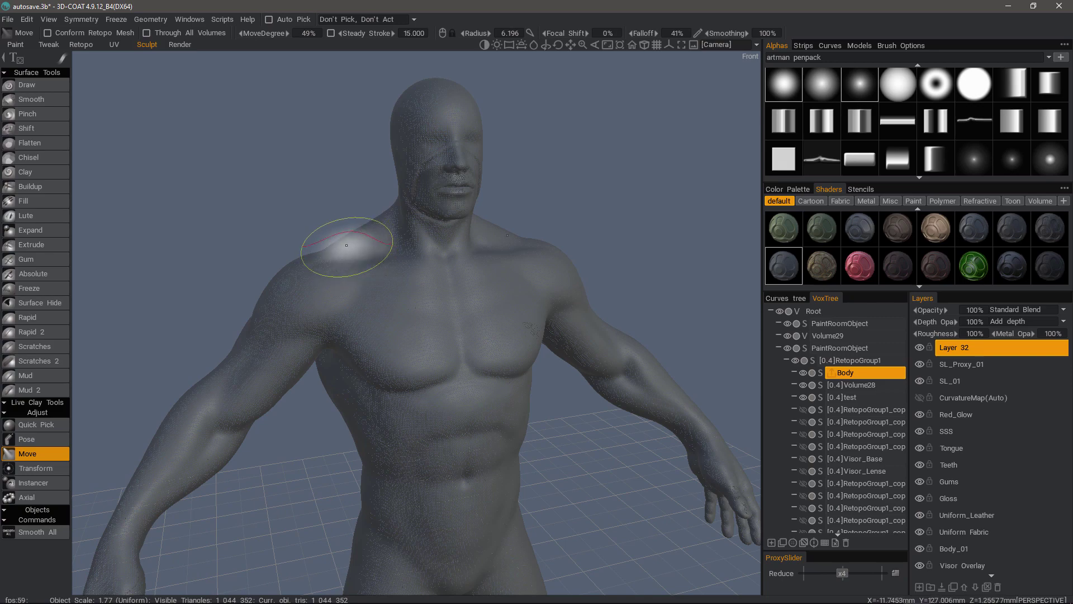
mouse_move(346, 245)
left_mouse_down("alt")
mouse_move(240, 213)
mouse_move(443, 149)
mouse_move(354, 204)
mouse_move(379, 222)
mouse_move(210, 220)
mouse_move(106, 243)
mouse_move(240, 237)
left_mouse_up("alt")
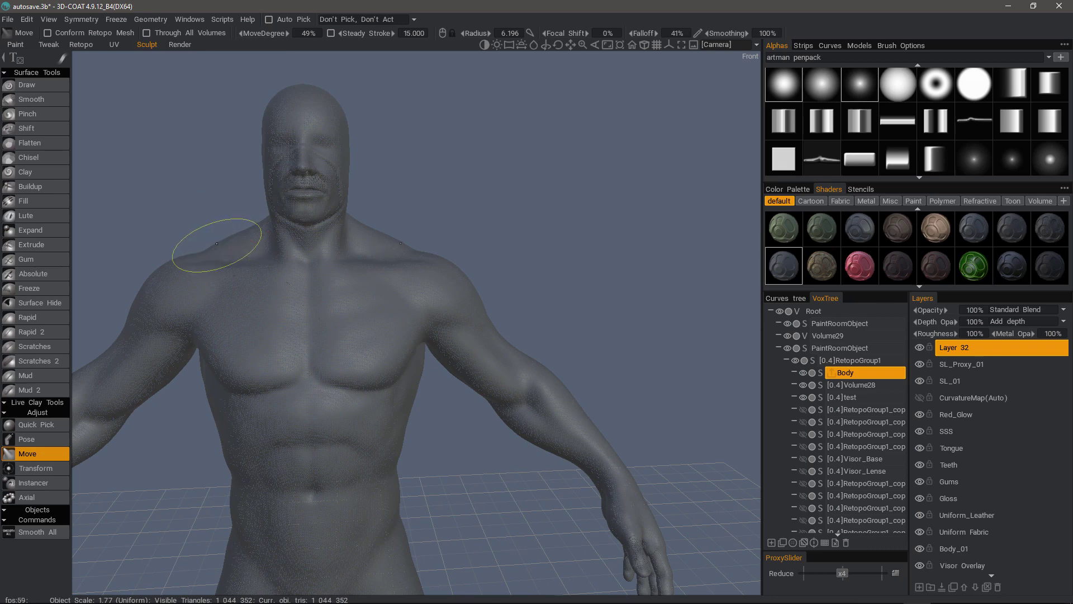
mouse_move(236, 237)
left_mouse_down("alt")
mouse_move(140, 214)
mouse_move(241, 231)
mouse_move(98, 232)
mouse_move(182, 249)
mouse_move(152, 227)
mouse_move(142, 236)
mouse_move(606, 396)
mouse_move(522, 441)
left_mouse_up("alt")
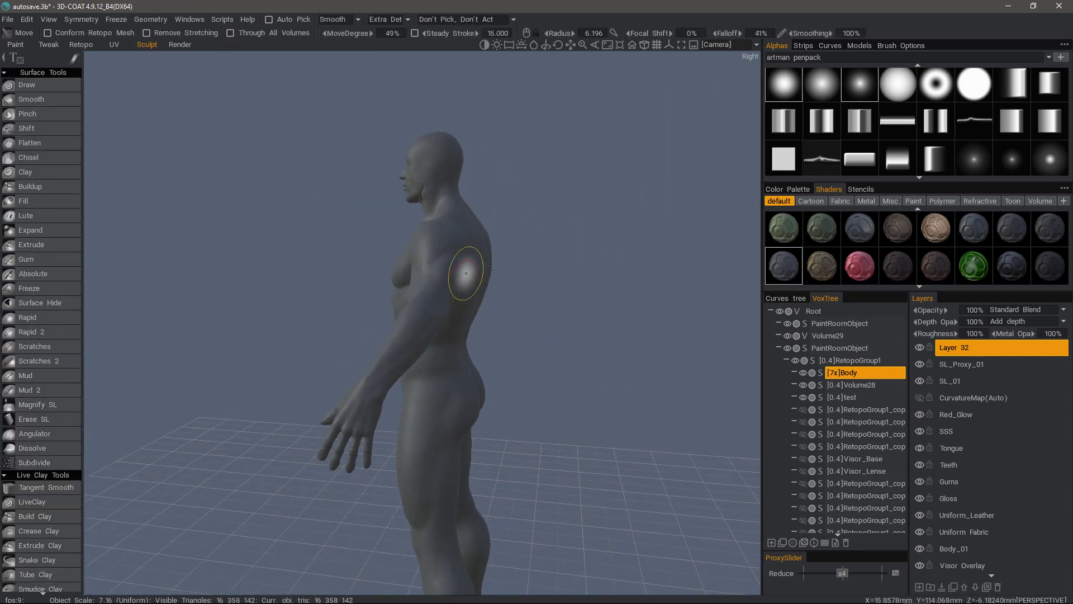
Step: Orbit the full-resolution body from the Right view to the Front view
left_click_drag(465, 273, 268, 291, "alt")
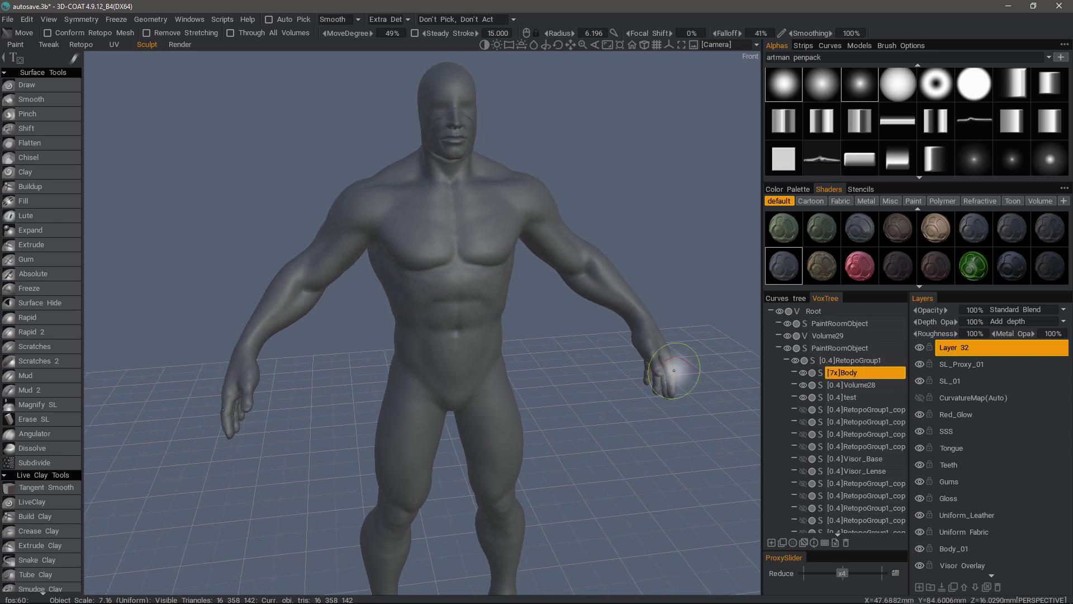
left_click(921, 347)
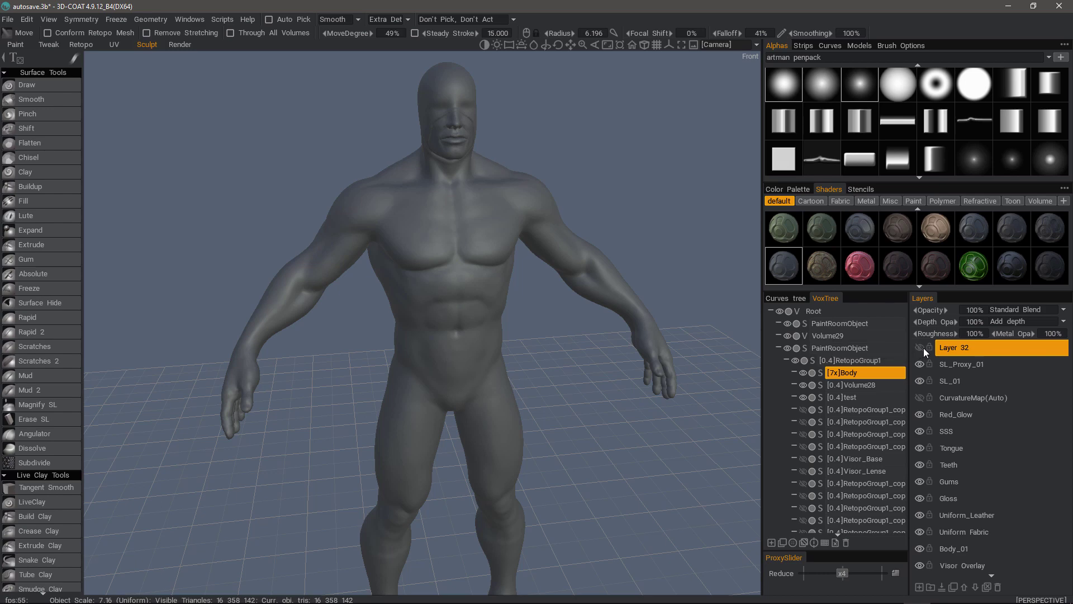
left_click(924, 349)
left_click_drag(404, 193, 403, 176, "alt")
left_click(944, 351)
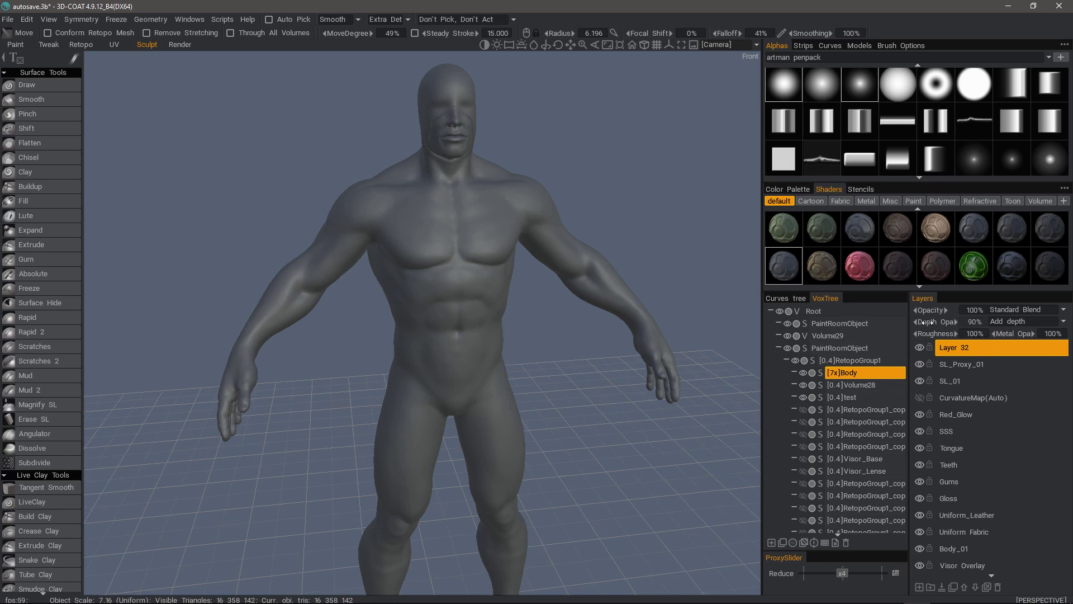
left_click_drag(903, 323, 919, 326)
mouse_move(984, 330)
left_mouse_down()
mouse_move(826, 320)
mouse_move(918, 325)
mouse_move(971, 373)
mouse_move(935, 328)
left_mouse_up()
left_click(973, 323)
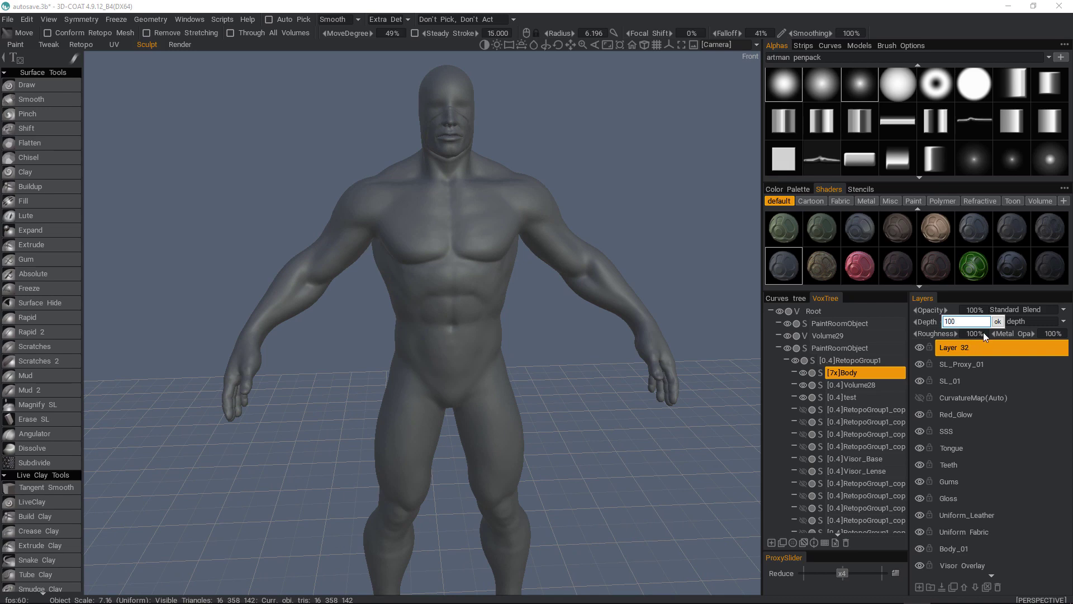
left_click(998, 323)
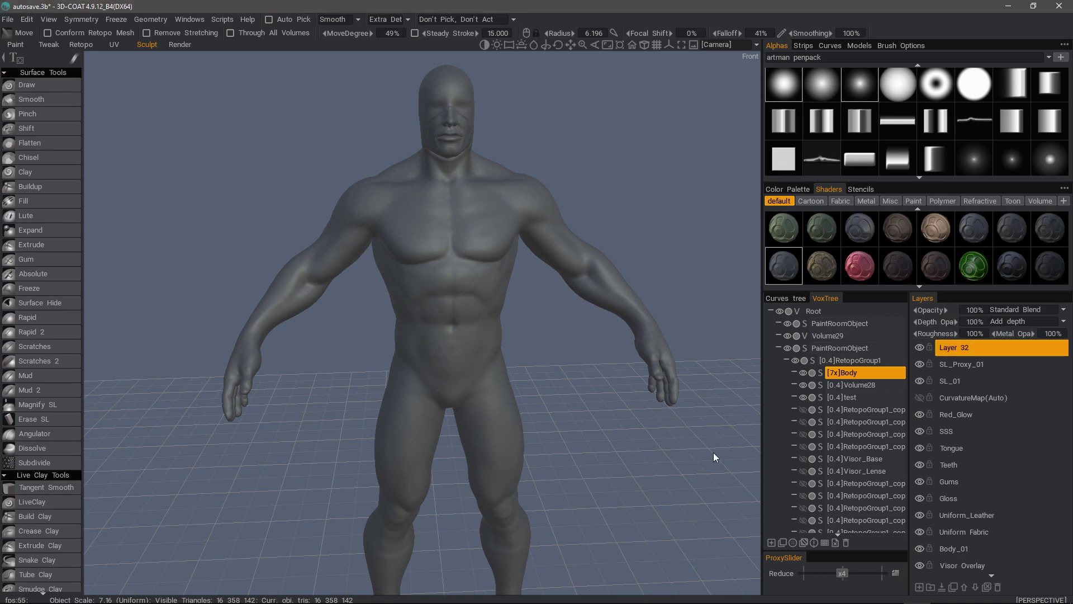
left_click_drag(663, 473, 747, 511)
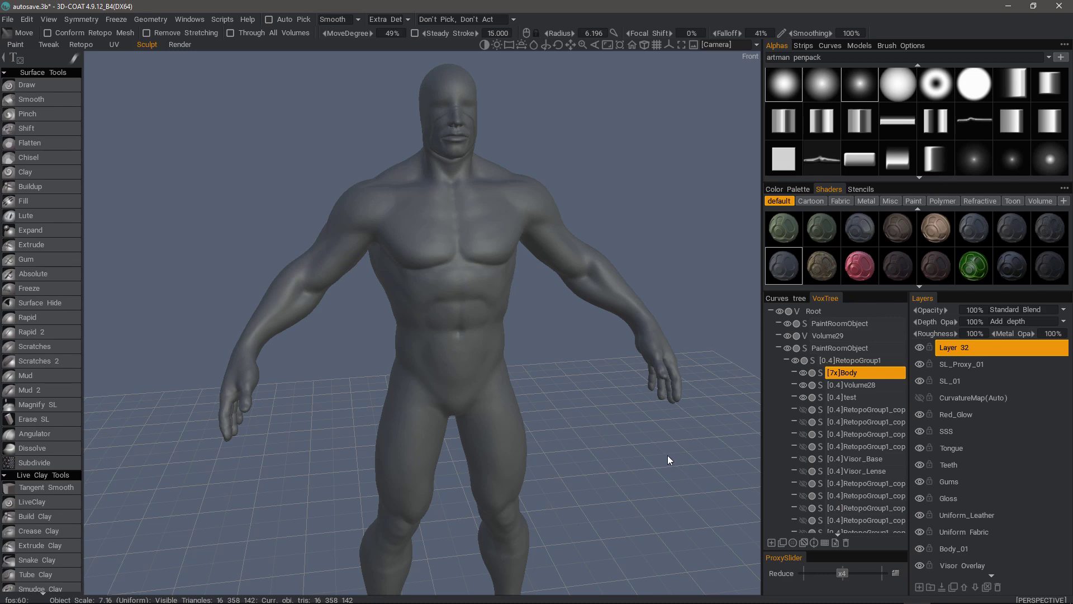
left_click_drag(667, 455, 573, 463)
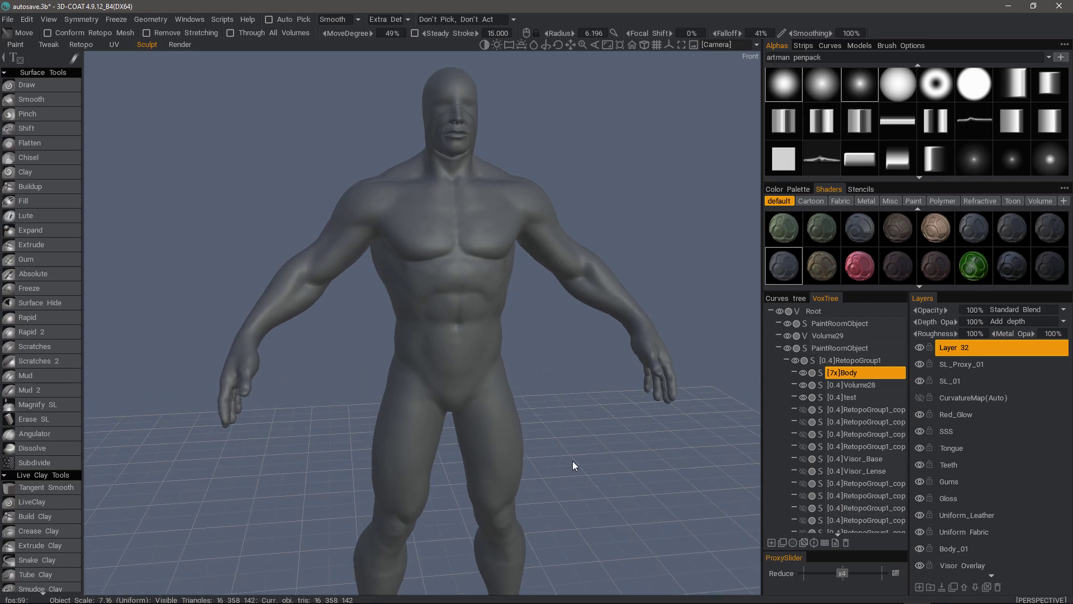